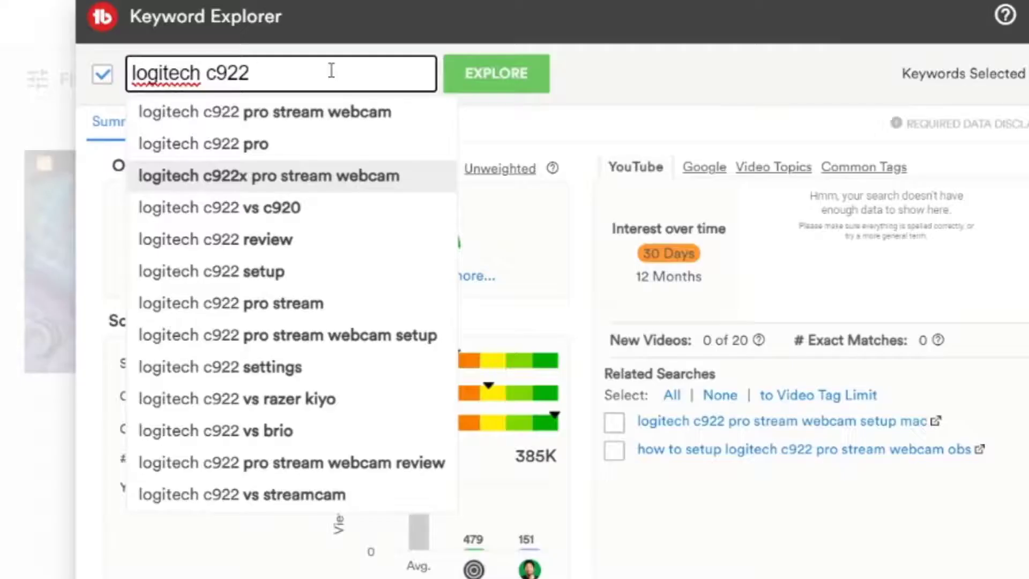
- Add the letter 'a' after 'logitech c922 ' to see its autocomplete suggestions
{"action": "type", "text": "a"}
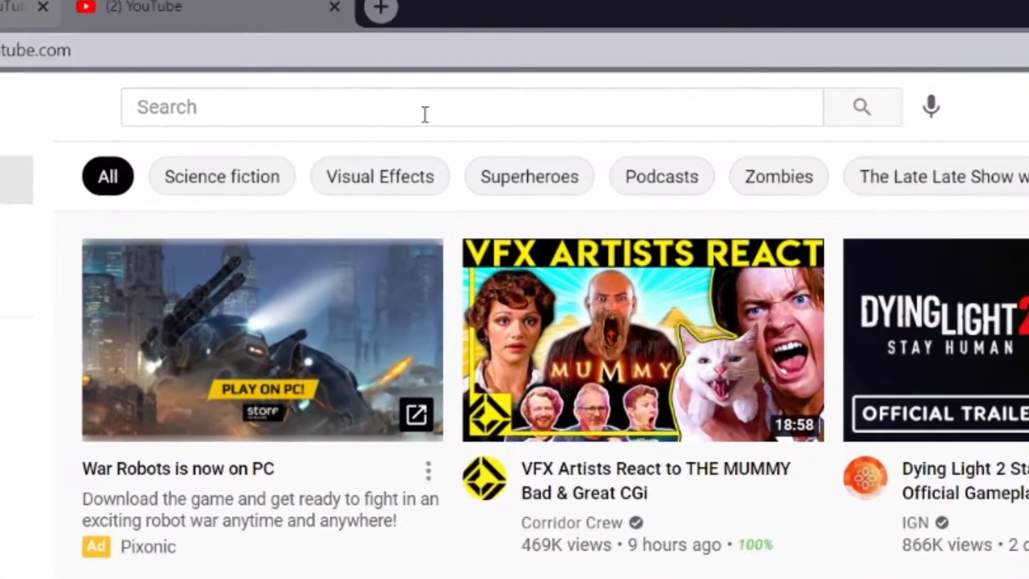
- Search YouTube for 'logitech c922' to get results with TubeBuddy's Search Explorer keyword score
{"action": "left_click", "coordinate": [425, 114]}
{"action": "type", "text": "log"}
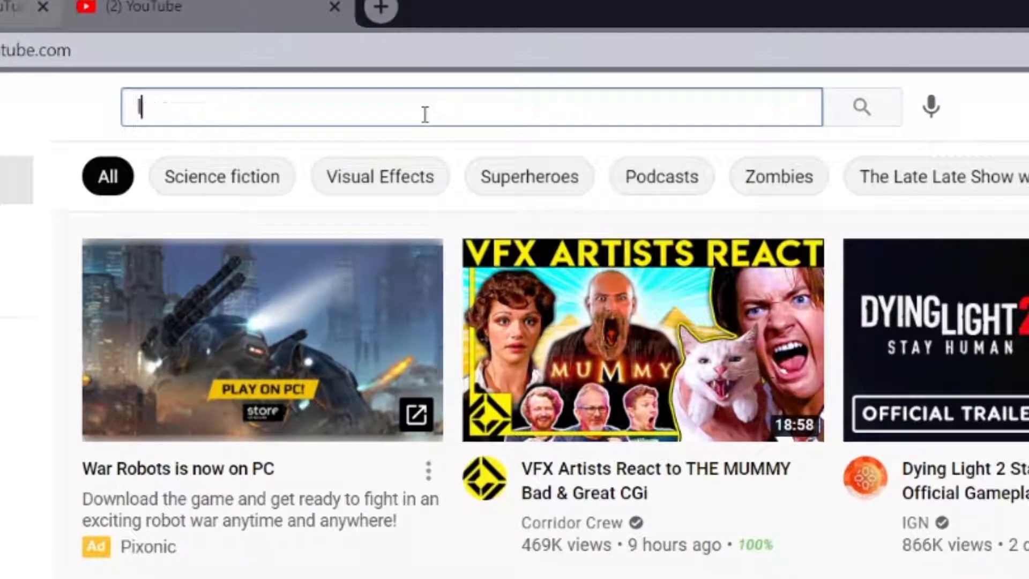
{"action": "type", "text": "itech c9"}
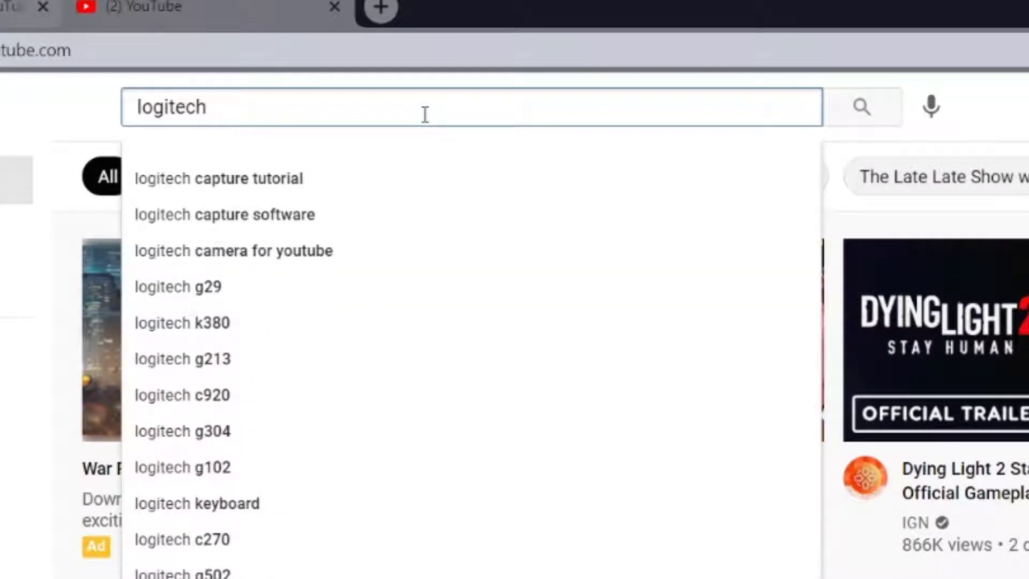
{"action": "type", "text": "22"}
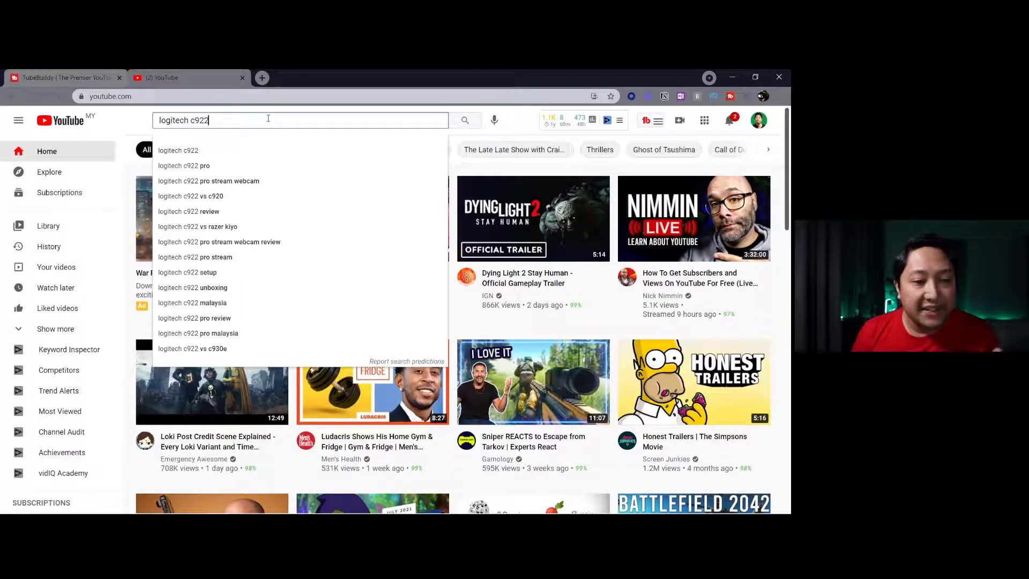
{"action": "left_click", "coordinate": [465, 120]}
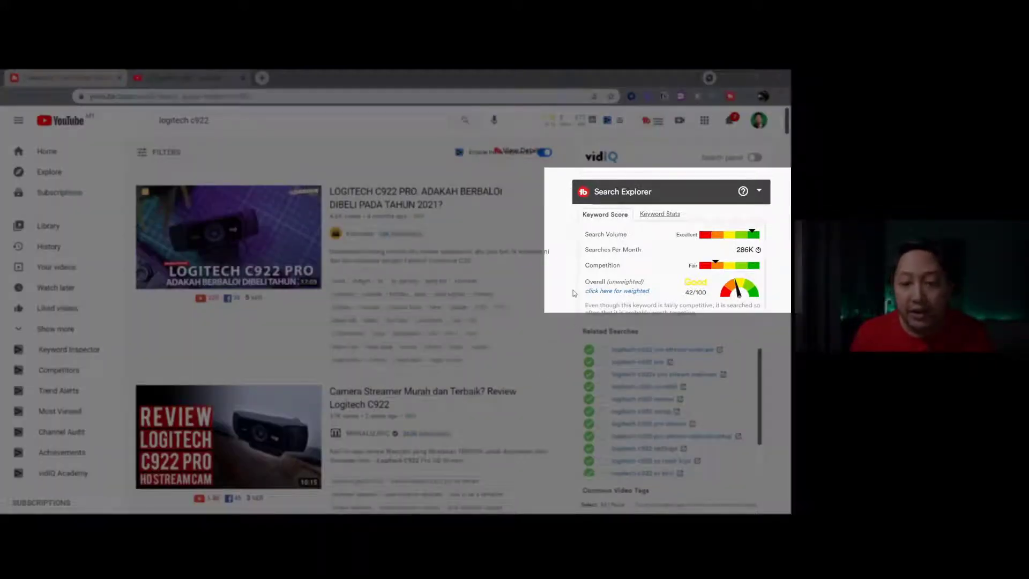
{"action": "scroll", "coordinate": [745, 308], "scroll_direction": "down", "scroll_amount": 1}
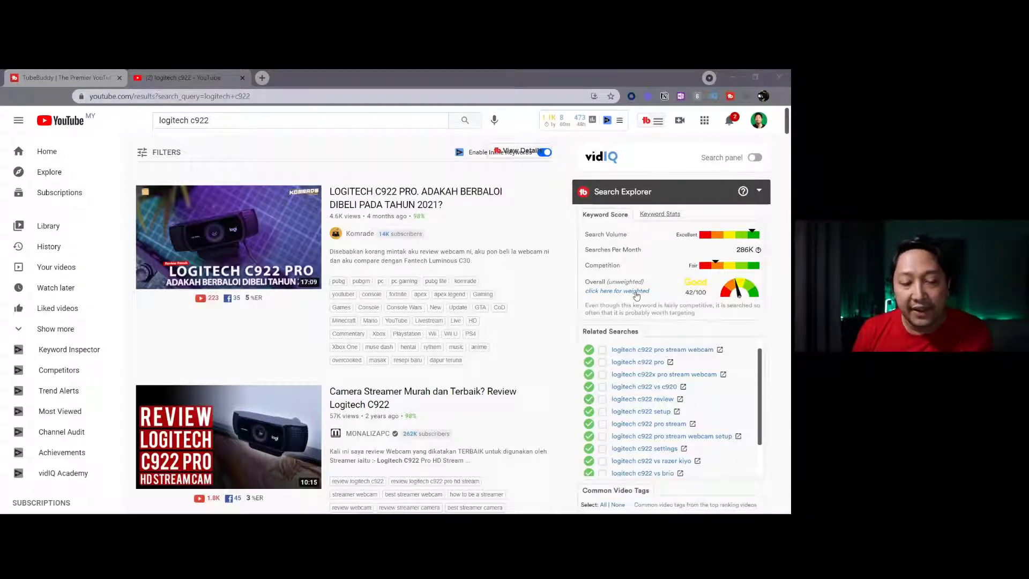
- View the full weighted keyword analysis, then explore 'logitech c922 pro stream webcam' and scroll its related searches
{"action": "left_click", "coordinate": [636, 292]}
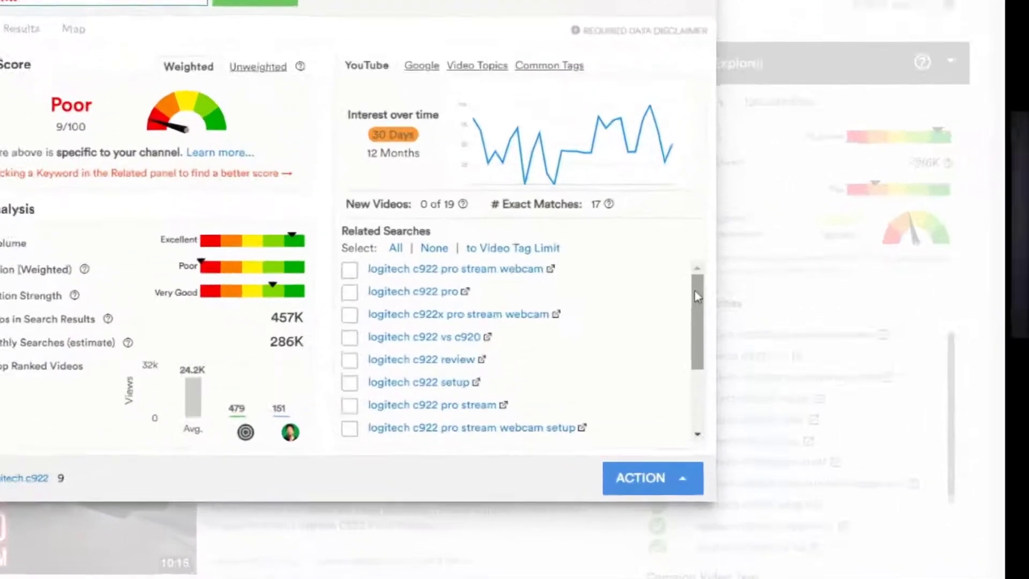
{"action": "left_click_drag", "start_coordinate": [696, 299], "coordinate": [700, 358]}
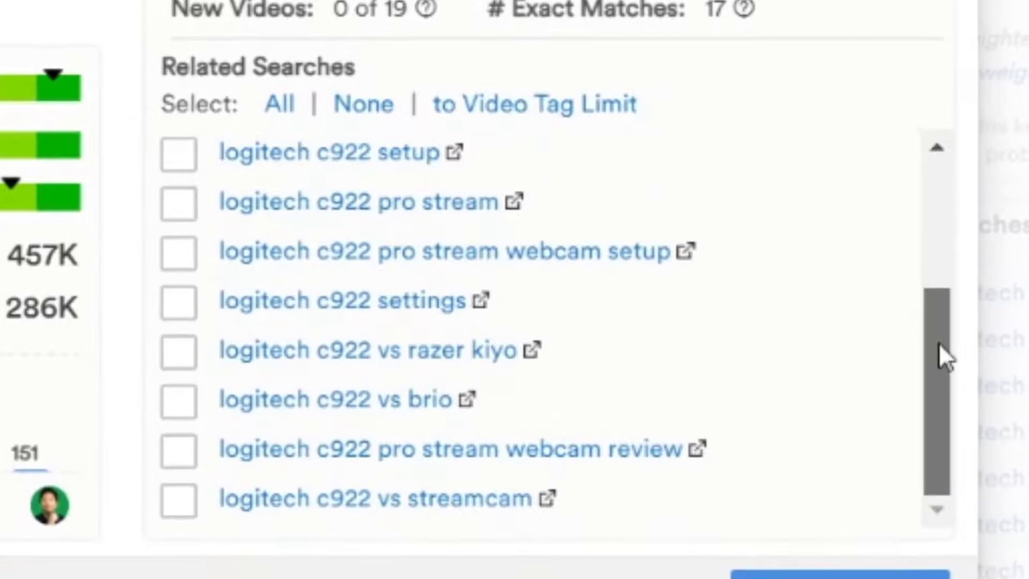
{"action": "scroll", "coordinate": [559, 365], "scroll_direction": "up", "scroll_amount": 5}
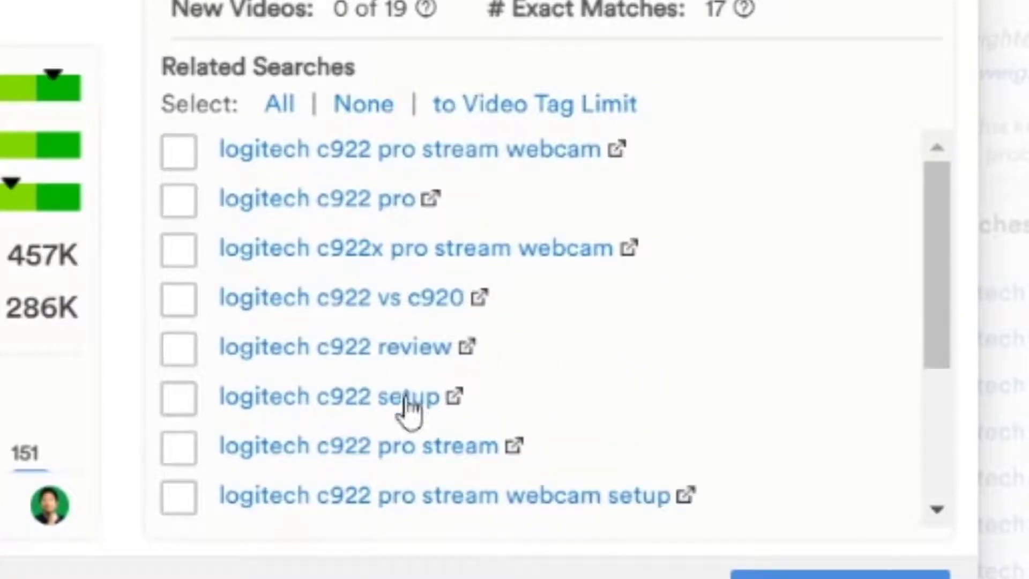
{"action": "left_click", "coordinate": [487, 149]}
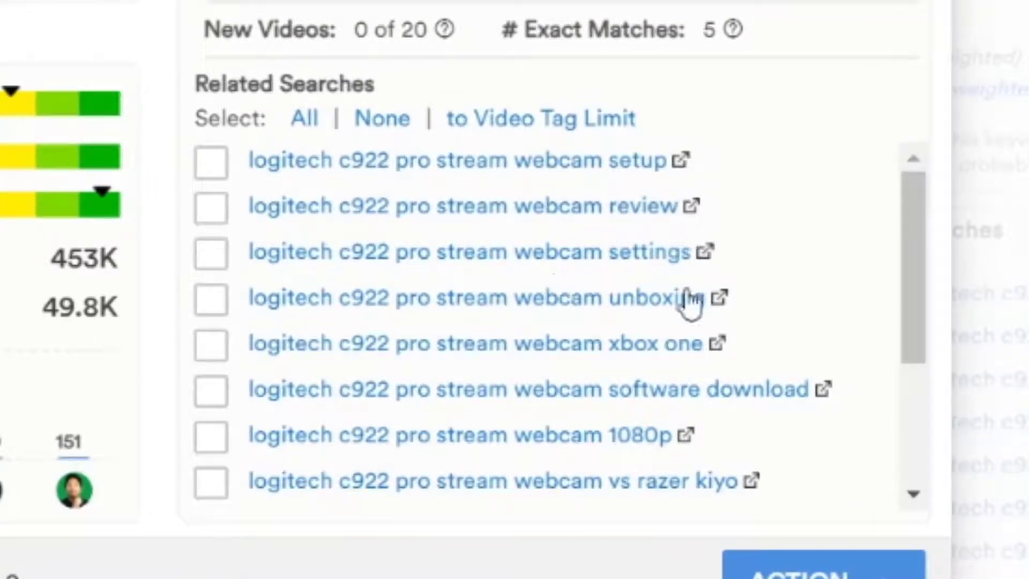
{"action": "left_click_drag", "start_coordinate": [925, 254], "coordinate": [894, 439]}
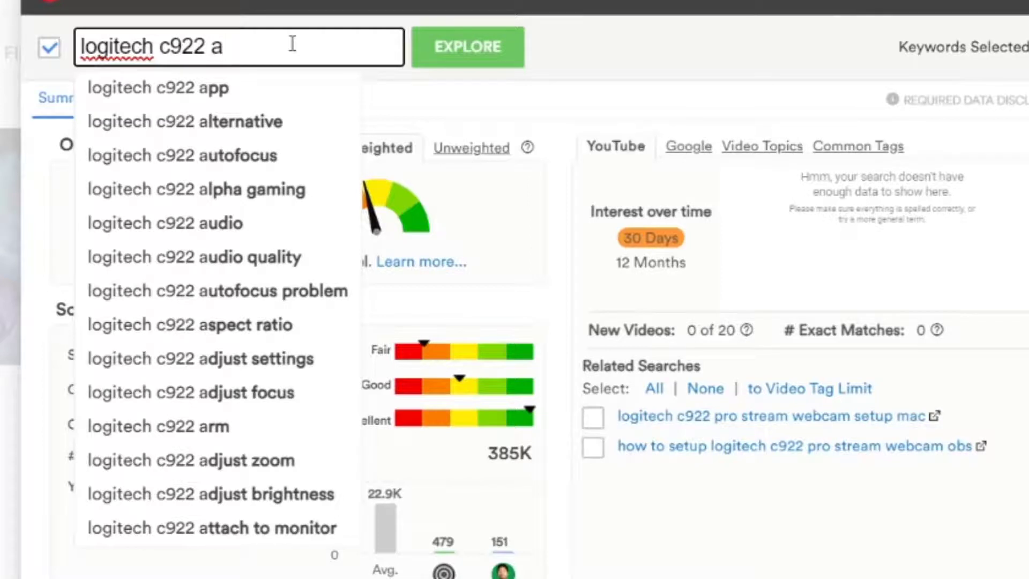
- Try the letters b, c and finally z after 'logitech c922 ' to compare autocomplete suggestions
{"action": "key", "text": "BackSpace"}
{"action": "type", "text": "b"}
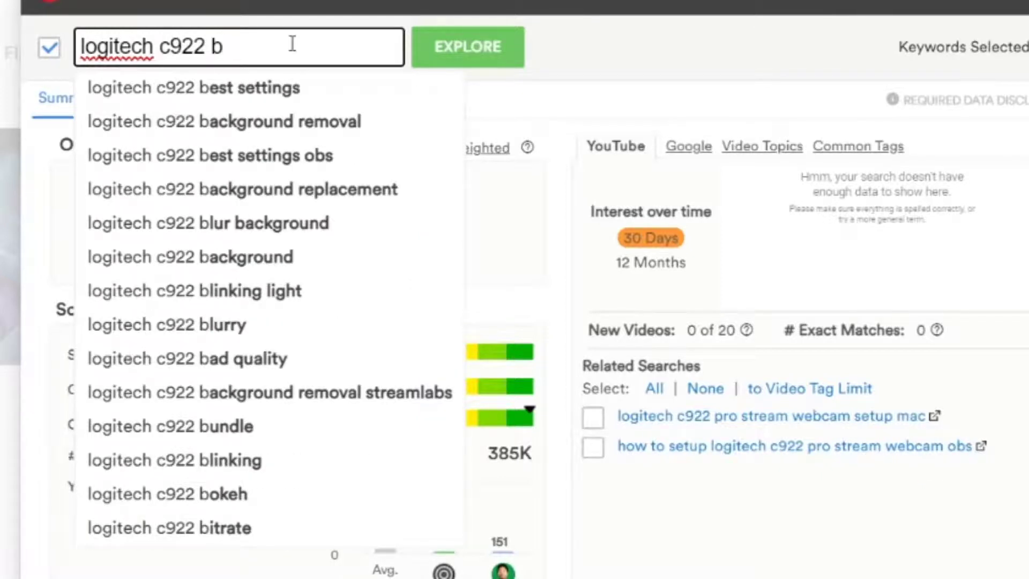
{"action": "key", "text": "BackSpace"}
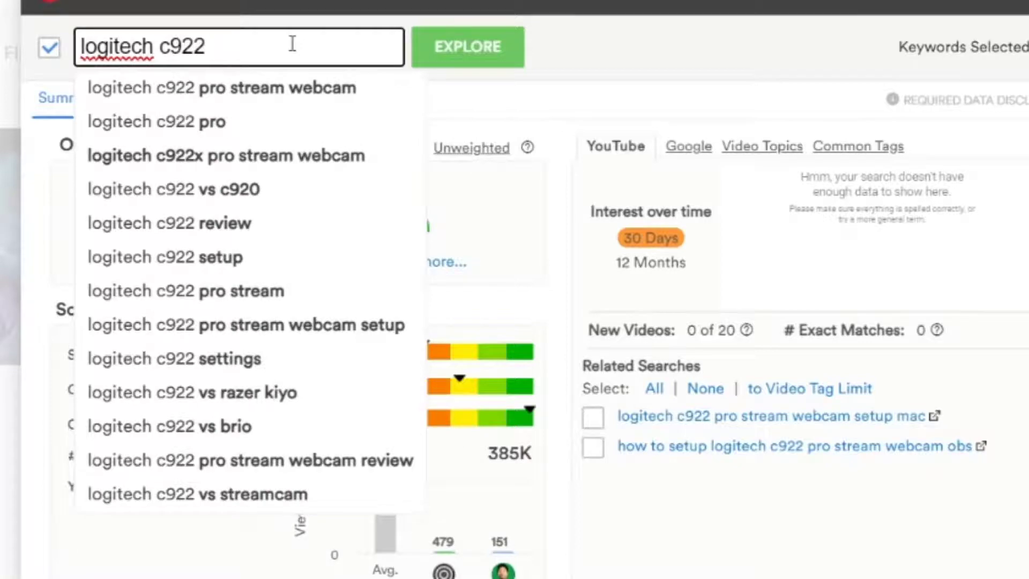
{"action": "type", "text": "cam"}
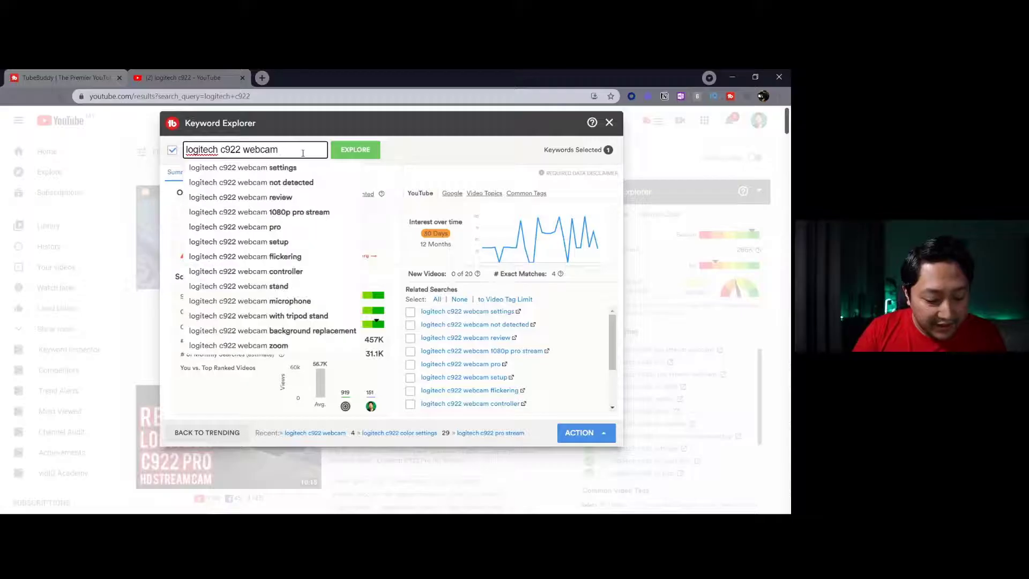
{"action": "type", "text": "c"}
{"action": "key", "text": "BackSpace"}
{"action": "type", "text": "z"}
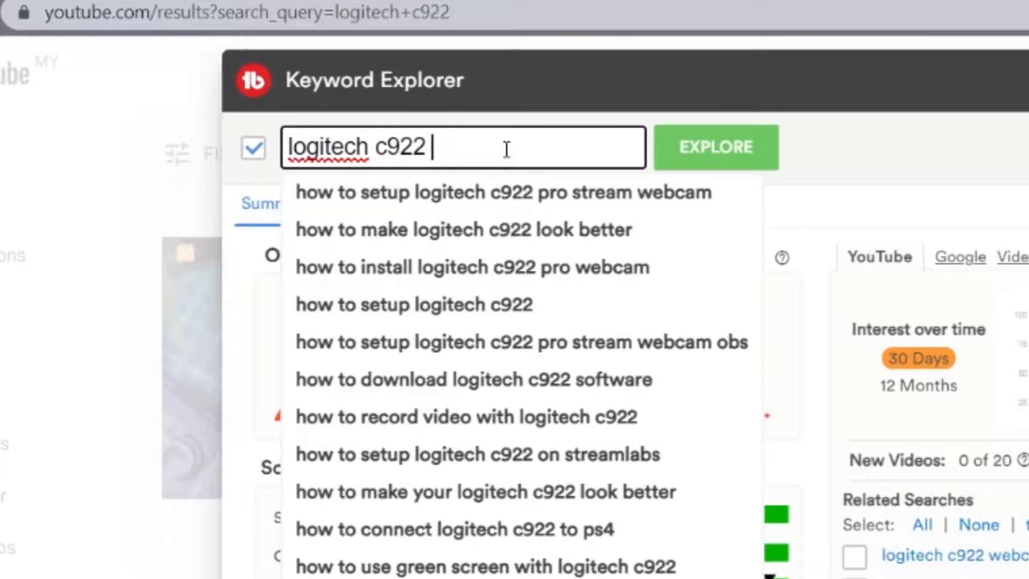
- Append '2021' to 'logitech c922 ' to see year-specific suggestions like 'logitech c922 review 2021'
{"action": "type", "text": "2021"}
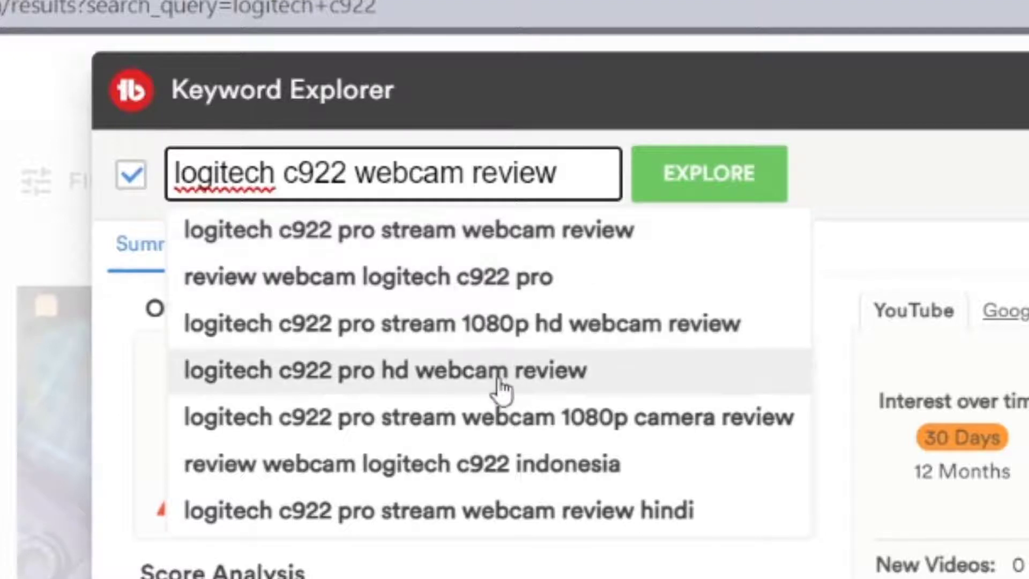
- Add the prefix 'how to' before 'logitech c922' to get how-to keyword suggestions
{"action": "left_click", "coordinate": [174, 172]}
{"action": "type", "text": "how t"}
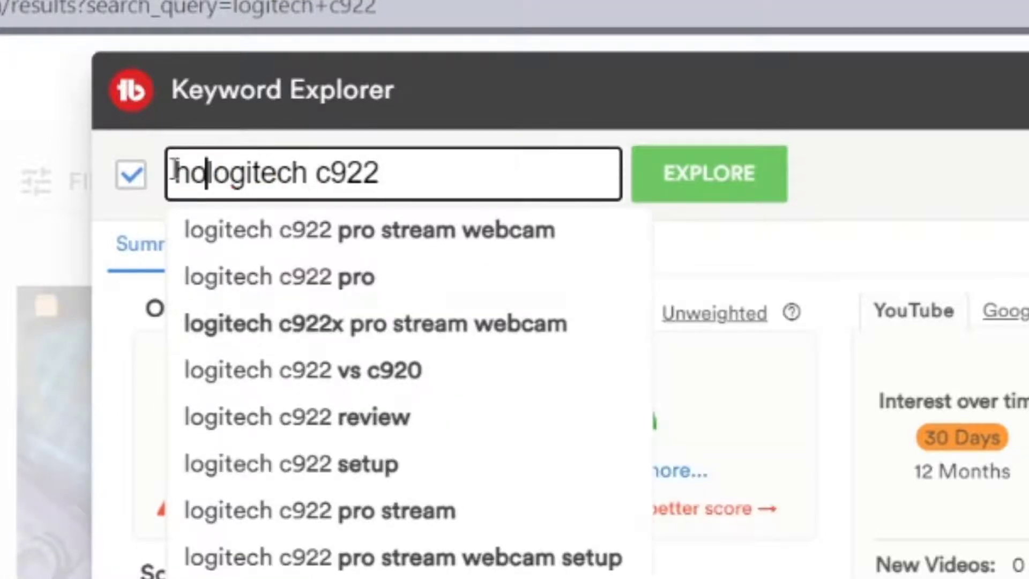
{"action": "type", "text": "o"}
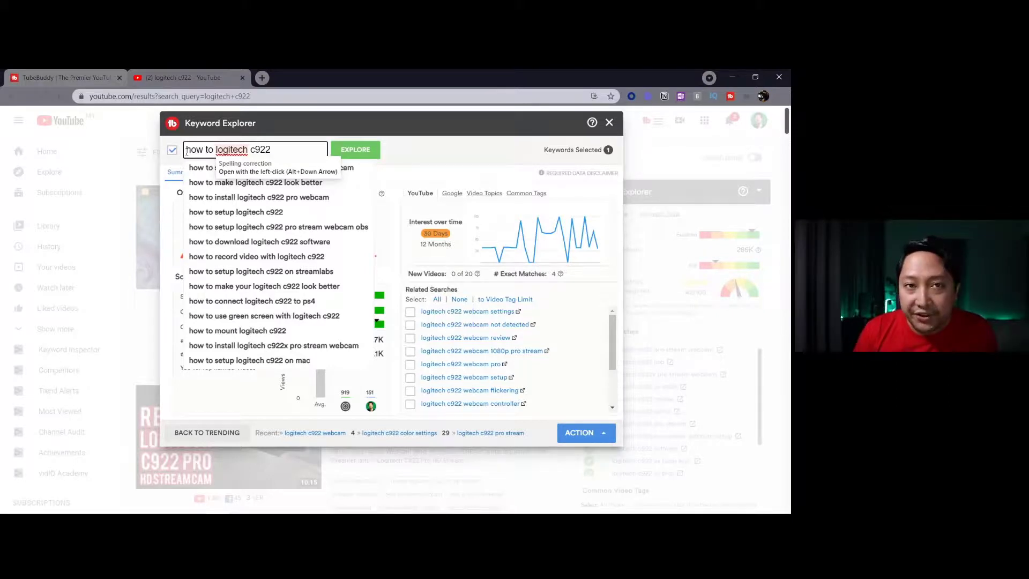
- Replace the 'how to' prefix with 'best' in front of 'logitech c922'
{"action": "key", "text": "ctrl+Delete"}
{"action": "key", "text": "ctrl+Delete"}
{"action": "type", "text": "best"}
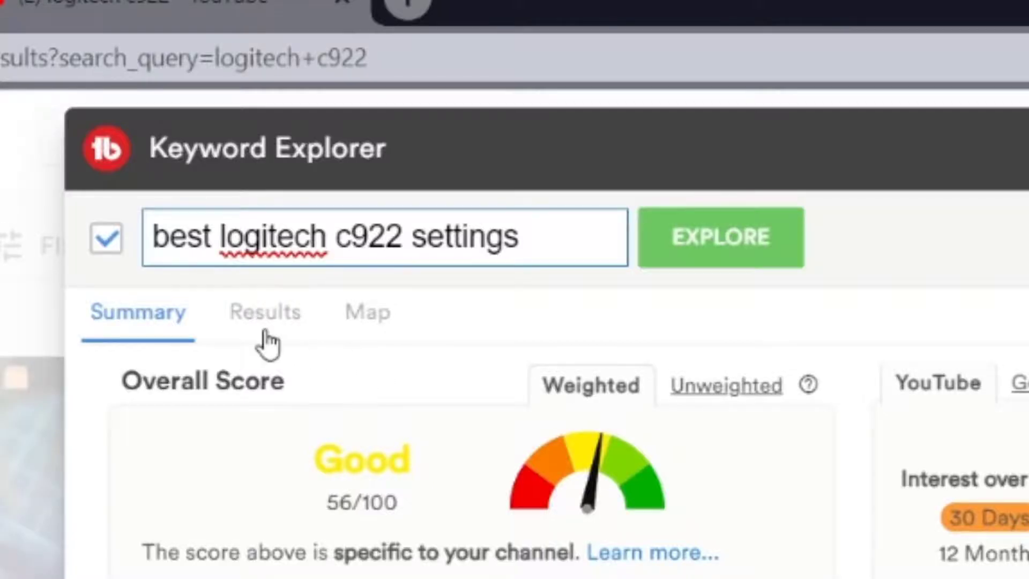
- Show the Results tab for 'best logitech c922 settings' and scroll through the top 20 ranked videos
{"action": "left_click", "coordinate": [263, 333]}
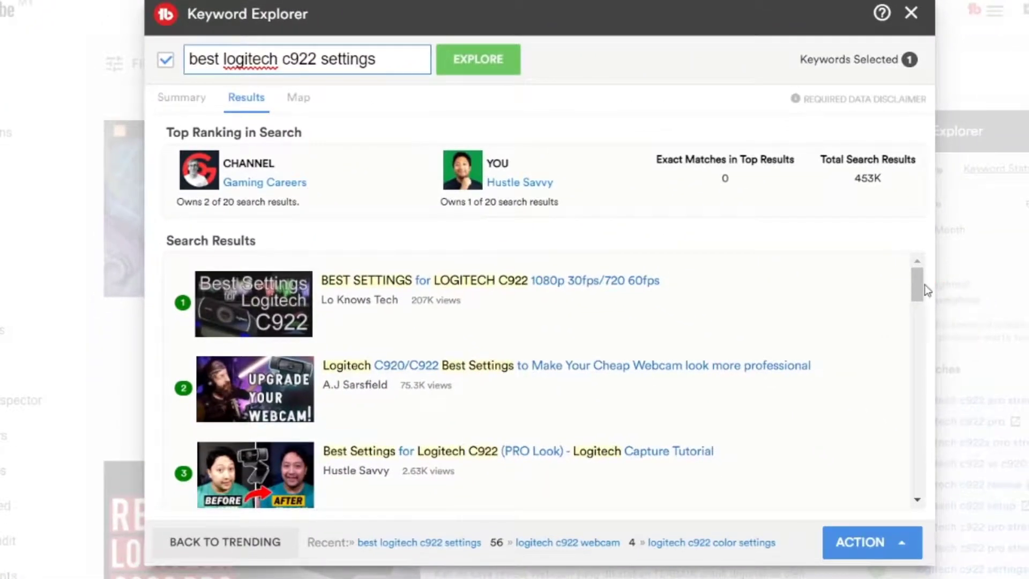
{"action": "scroll", "coordinate": [923, 292], "scroll_direction": "down", "scroll_amount": 2}
{"action": "scroll", "coordinate": [924, 298], "scroll_direction": "down", "scroll_amount": 2}
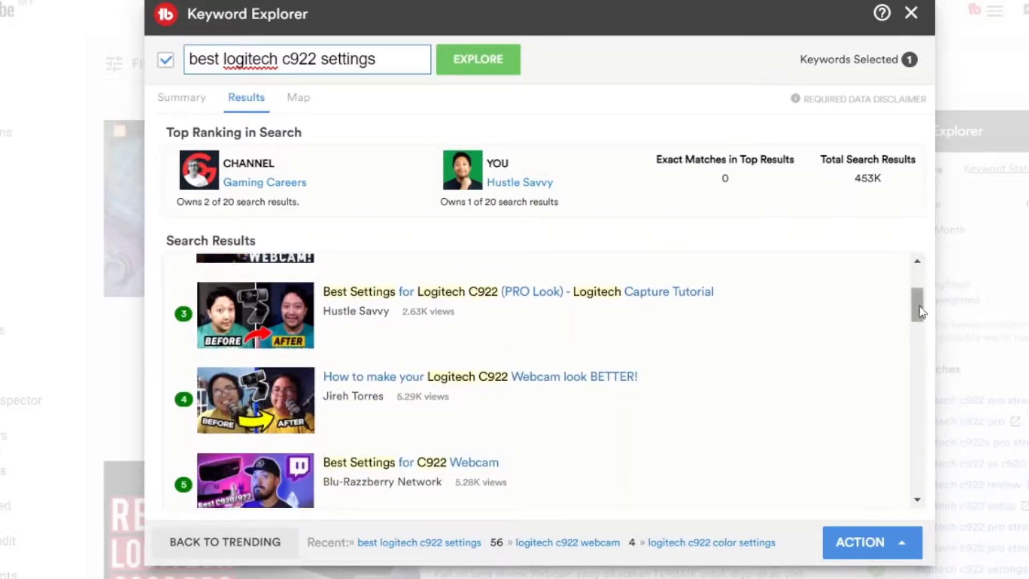
{"action": "left_click_drag", "start_coordinate": [921, 312], "coordinate": [919, 283]}
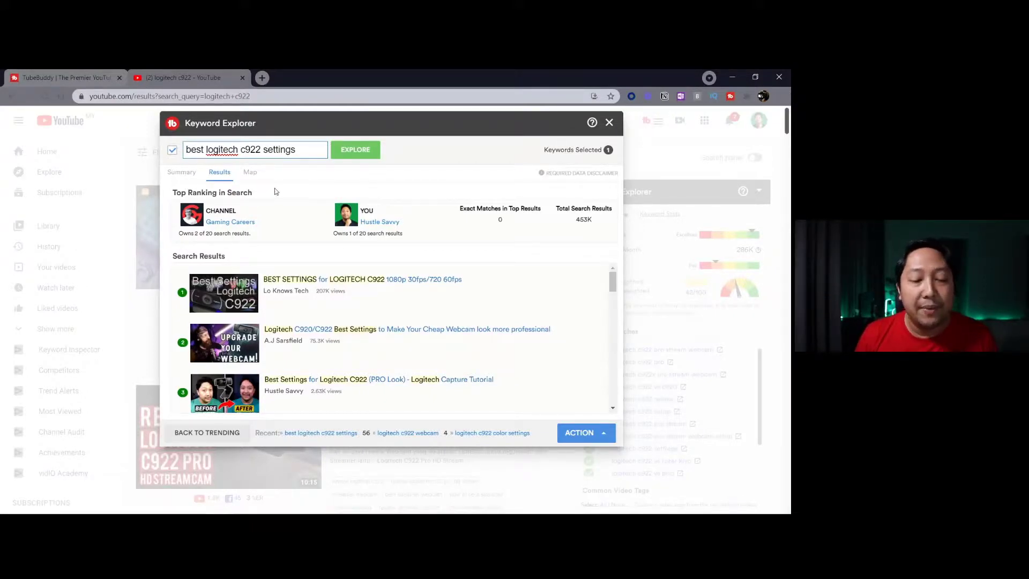
{"action": "left_click_drag", "start_coordinate": [612, 277], "coordinate": [616, 399]}
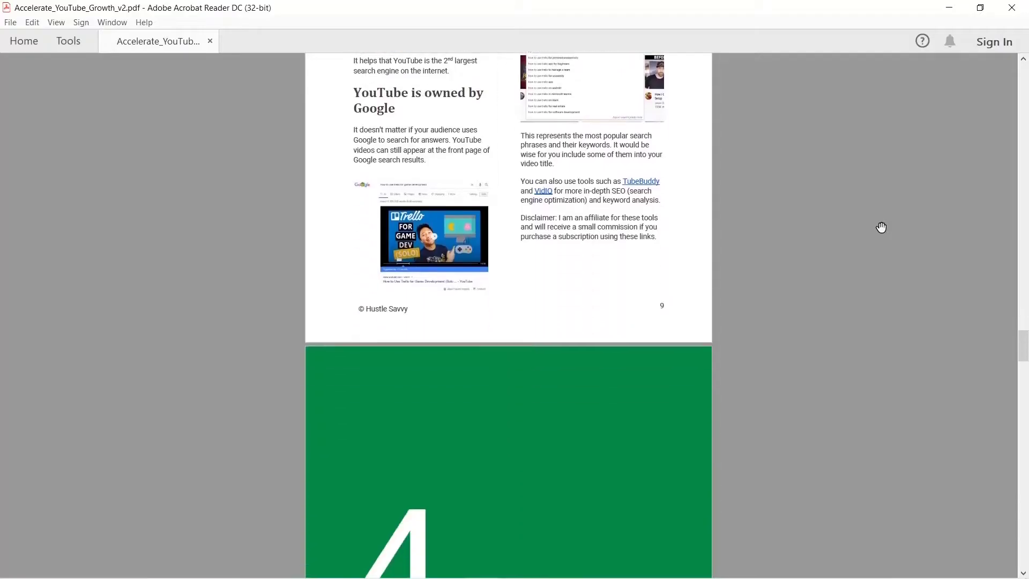
{"action": "scroll", "coordinate": [880, 227], "scroll_direction": "down", "scroll_amount": 15}
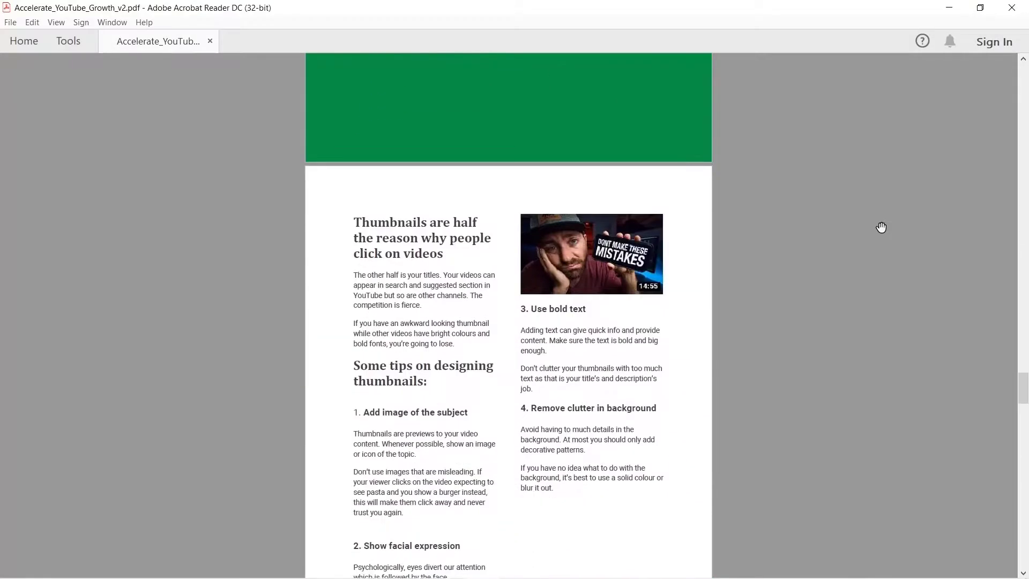